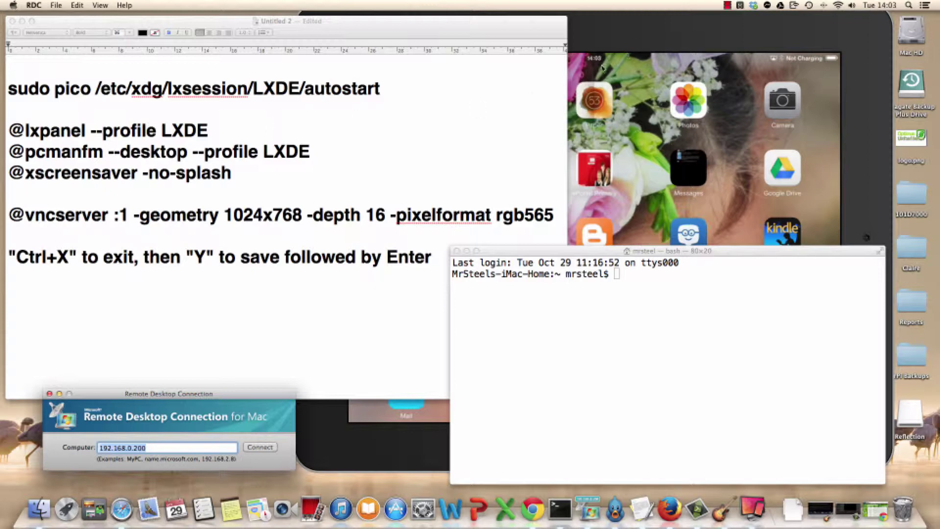
{"action": "left_click", "coordinate": [468, 215]}
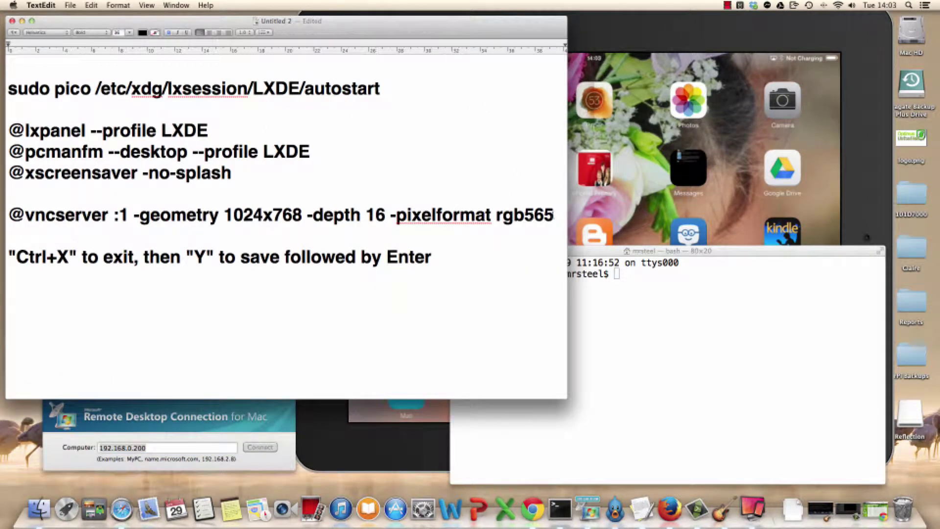
{"action": "left_click_drag", "start_coordinate": [554, 215], "coordinate": [10, 217]}
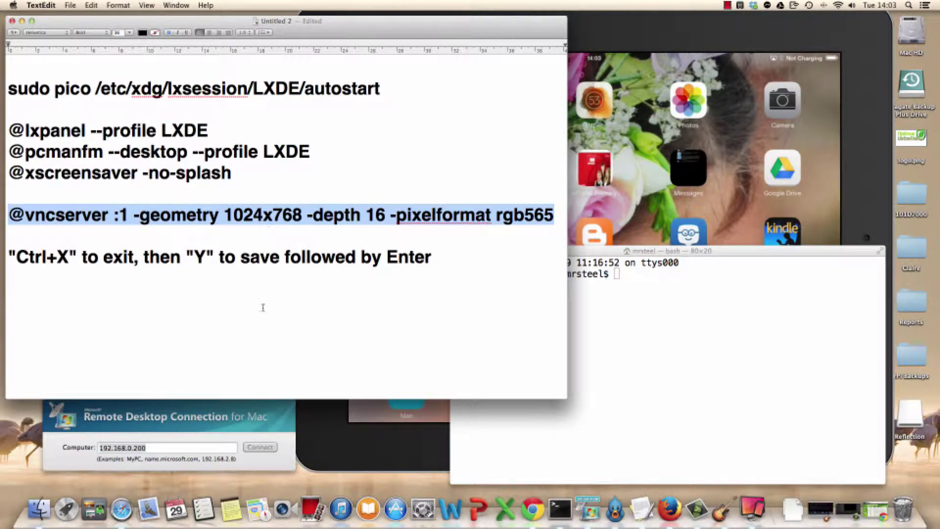
{"action": "left_click", "coordinate": [257, 409]}
{"action": "left_click", "coordinate": [260, 447]}
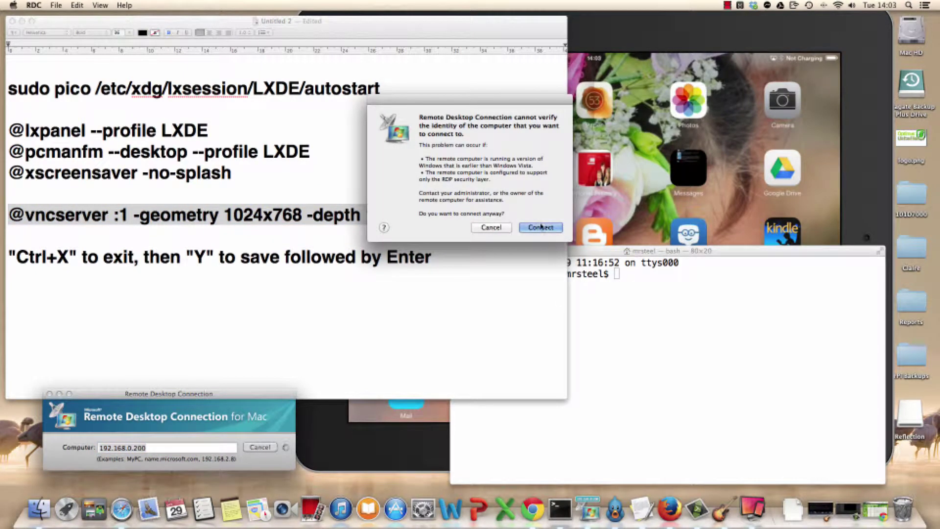
{"action": "left_click", "coordinate": [540, 228]}
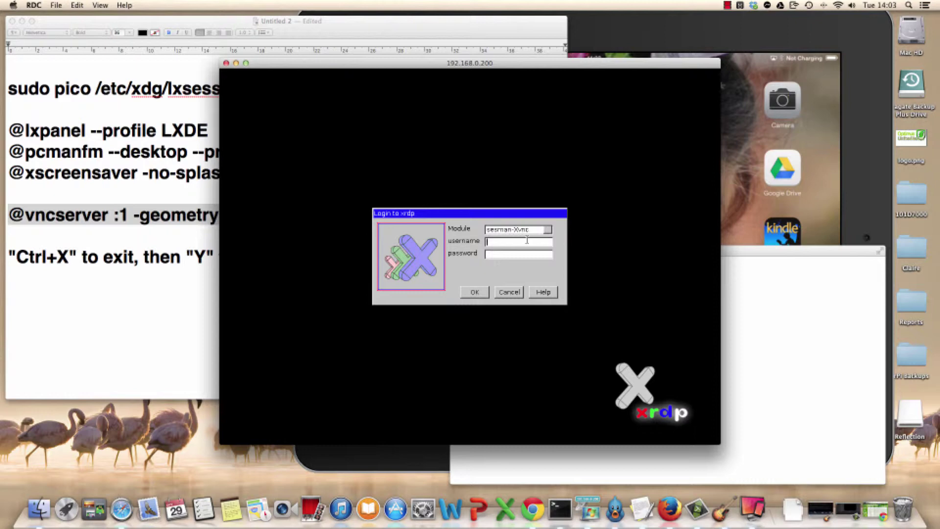
{"action": "type", "text": "pi"}
{"action": "type", "text": "raspberry"}
{"action": "key", "text": "Return"}
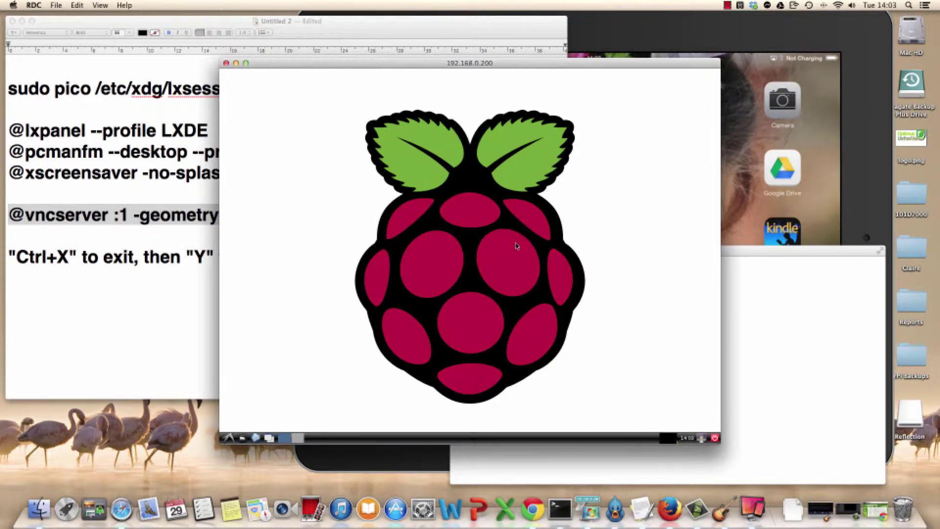
{"action": "left_click", "coordinate": [249, 180]}
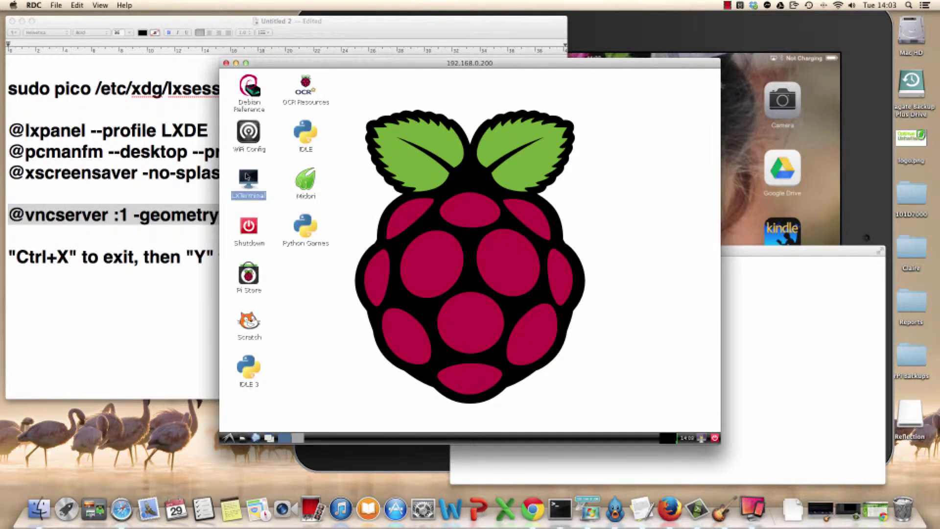
{"action": "double_click", "coordinate": [249, 177]}
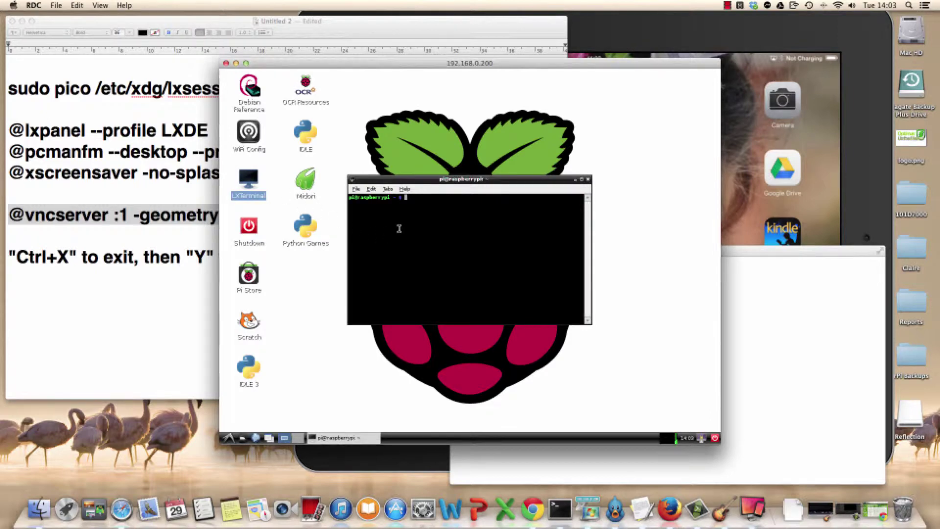
{"action": "left_click", "coordinate": [180, 177]}
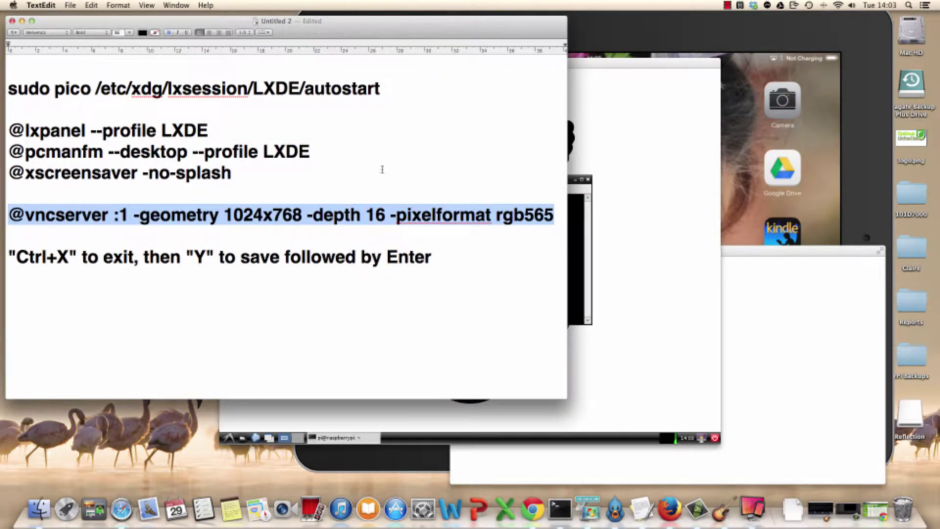
{"action": "left_click", "coordinate": [580, 197]}
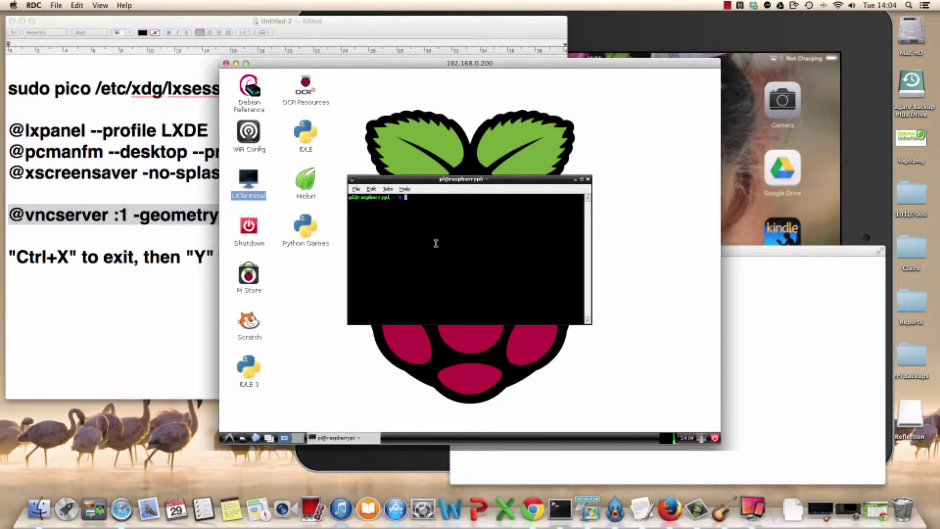
{"action": "left_click", "coordinate": [227, 66]}
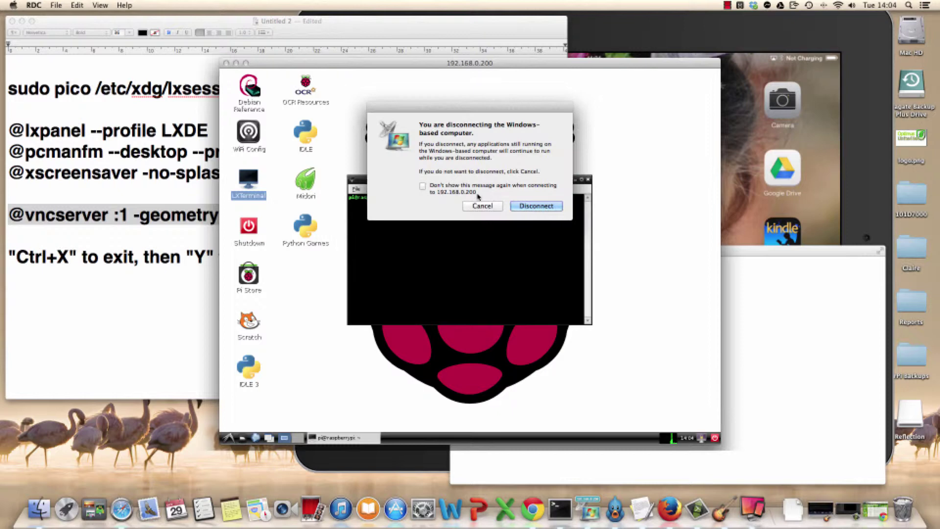
{"action": "left_click", "coordinate": [536, 206]}
{"action": "left_click", "coordinate": [636, 330]}
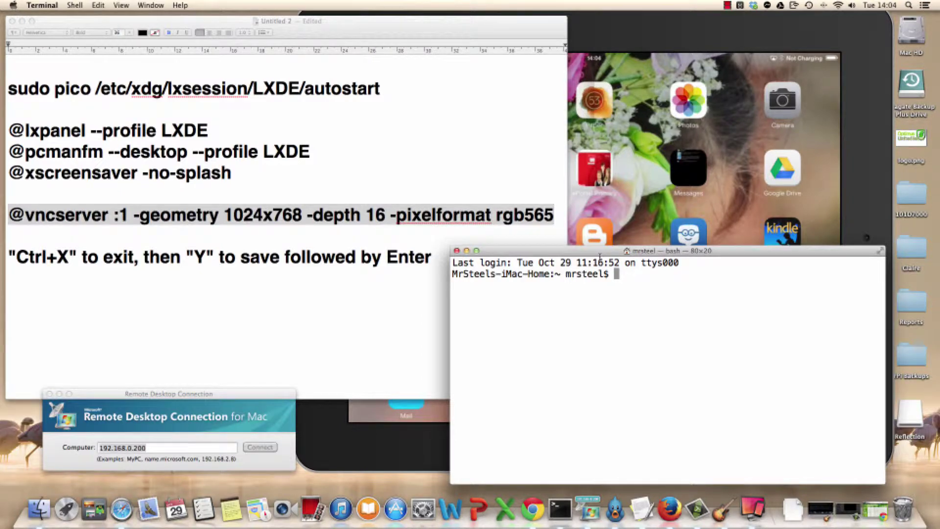
{"action": "type", "text": "ssh pi@192.168.0.200"}
{"action": "key", "text": "Return"}
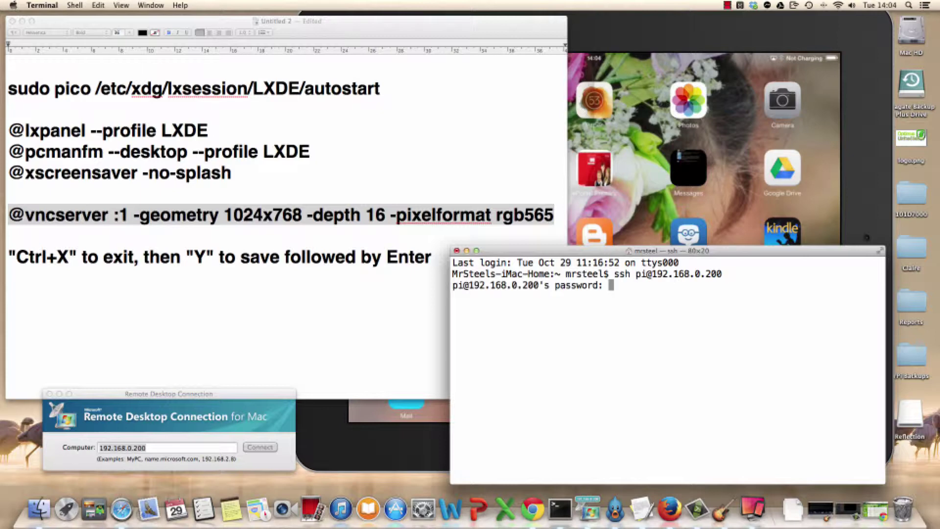
{"action": "key", "text": "Return"}
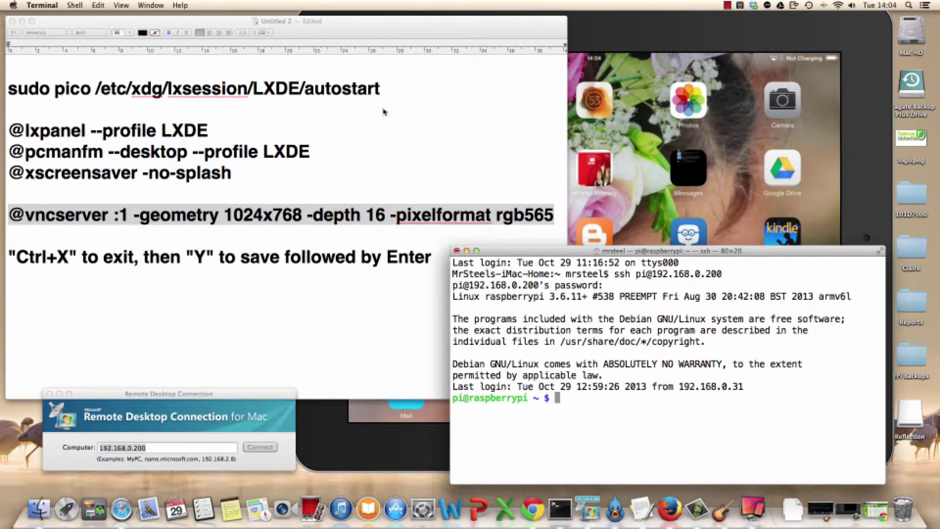
- Copy the sudo pico autostart command from the notes and paste it at the Pi prompt
{"action": "left_click", "coordinate": [339, 113]}
{"action": "left_click_drag", "start_coordinate": [381, 88], "coordinate": [9, 88]}
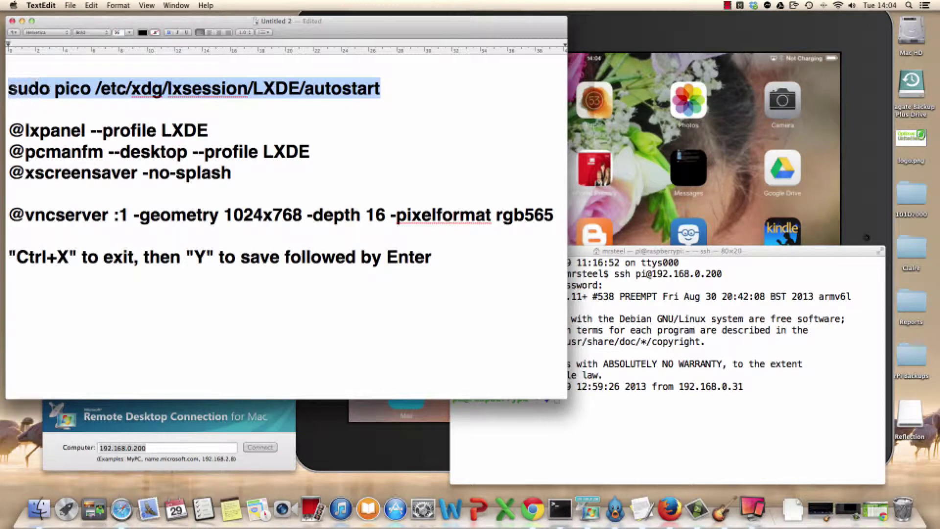
{"action": "right_click", "coordinate": [39, 89]}
{"action": "left_click", "coordinate": [59, 126]}
{"action": "left_click", "coordinate": [392, 93]}
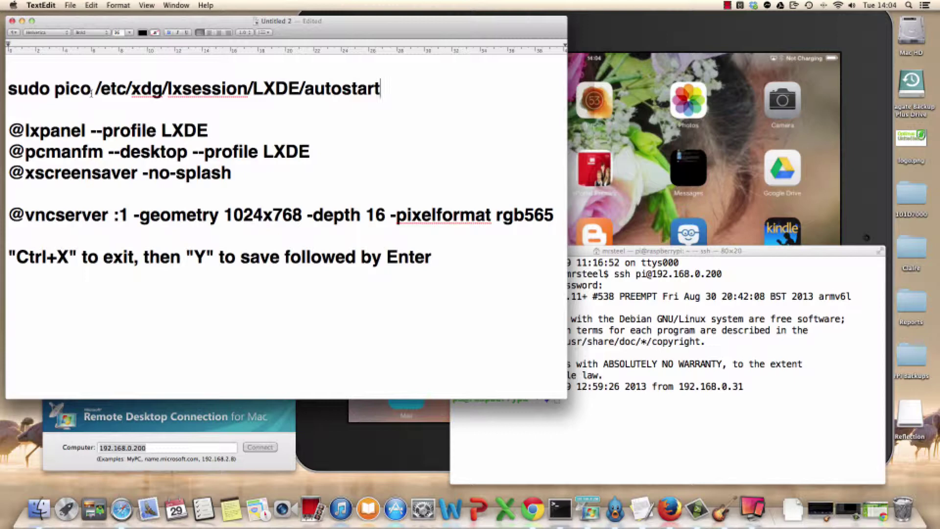
{"action": "left_click", "coordinate": [596, 415]}
{"action": "key", "text": "super+v"}
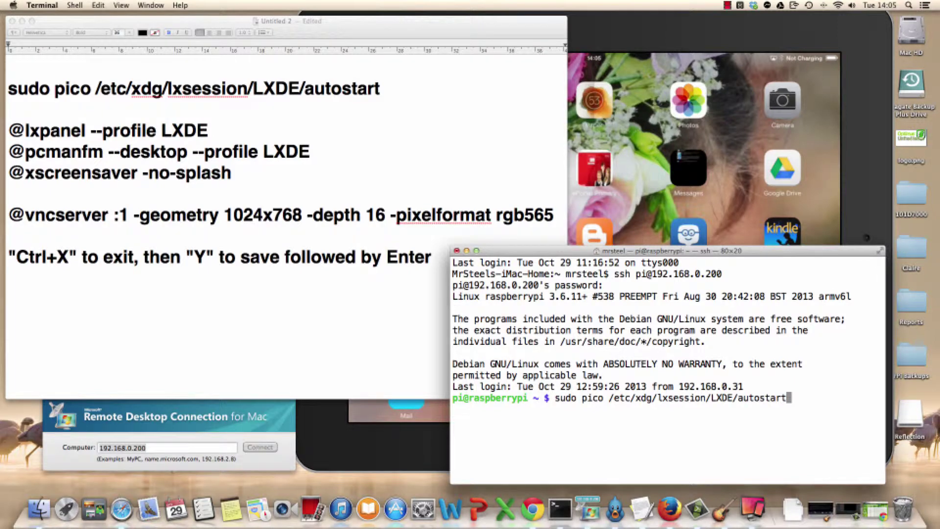
{"action": "key", "text": "Return"}
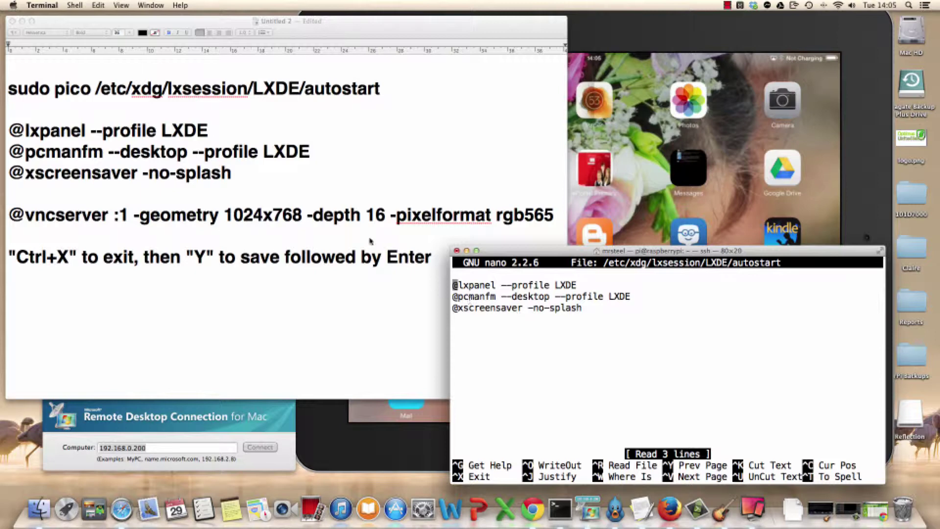
{"action": "left_click", "coordinate": [393, 220]}
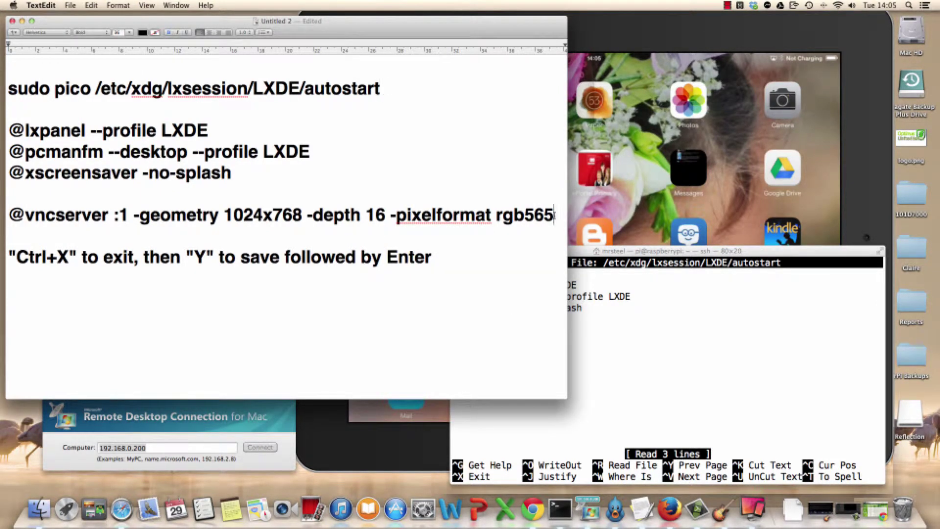
{"action": "left_click_drag", "start_coordinate": [555, 215], "coordinate": [11, 214]}
{"action": "right_click", "coordinate": [25, 215]}
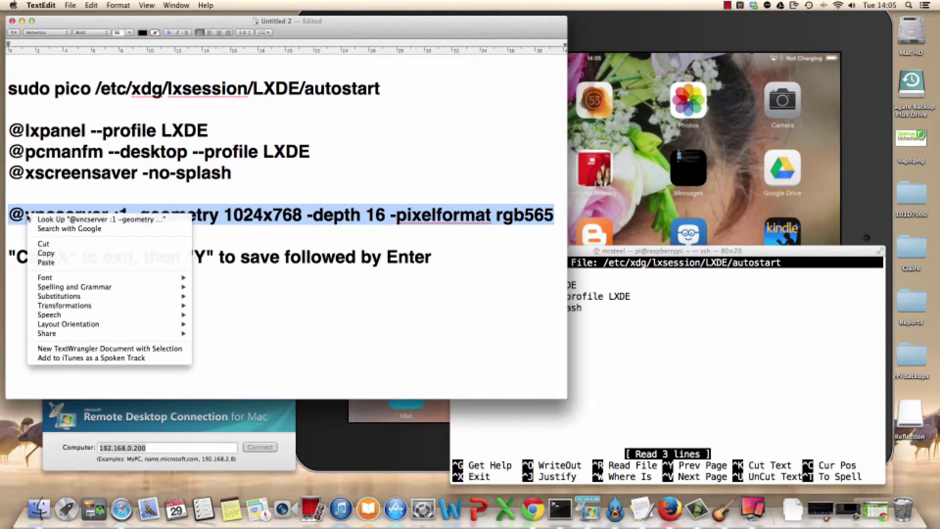
{"action": "left_click", "coordinate": [56, 253]}
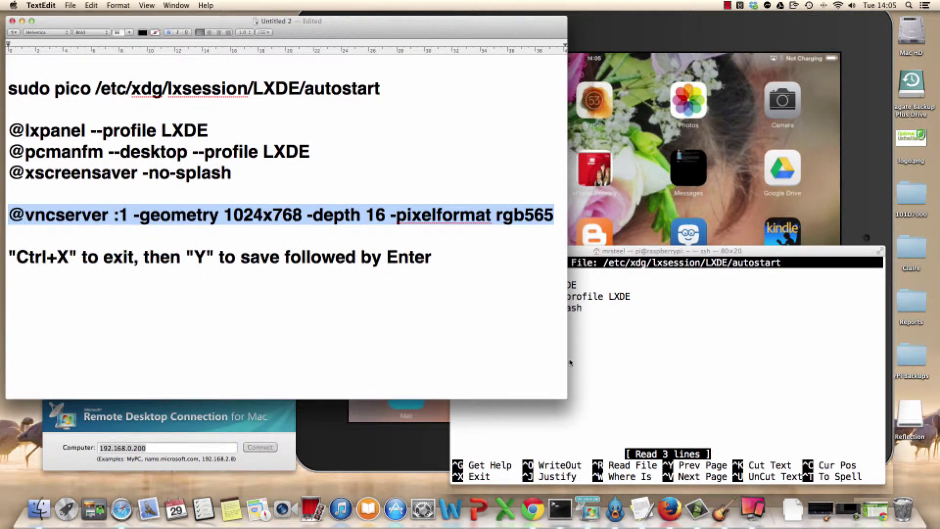
{"action": "left_click", "coordinate": [589, 338]}
{"action": "key", "text": "Down"}
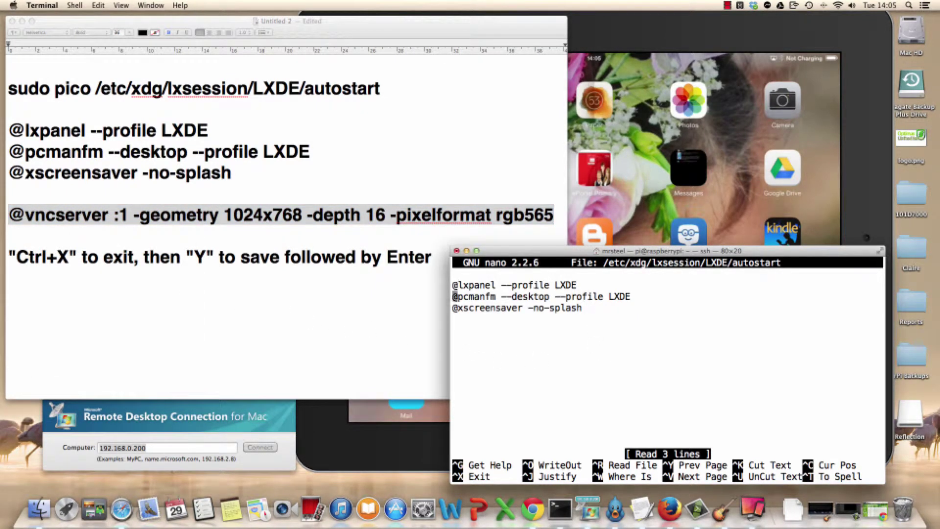
{"action": "key", "text": "Down"}
{"action": "key", "text": "Down"}
{"action": "key", "text": "super+v"}
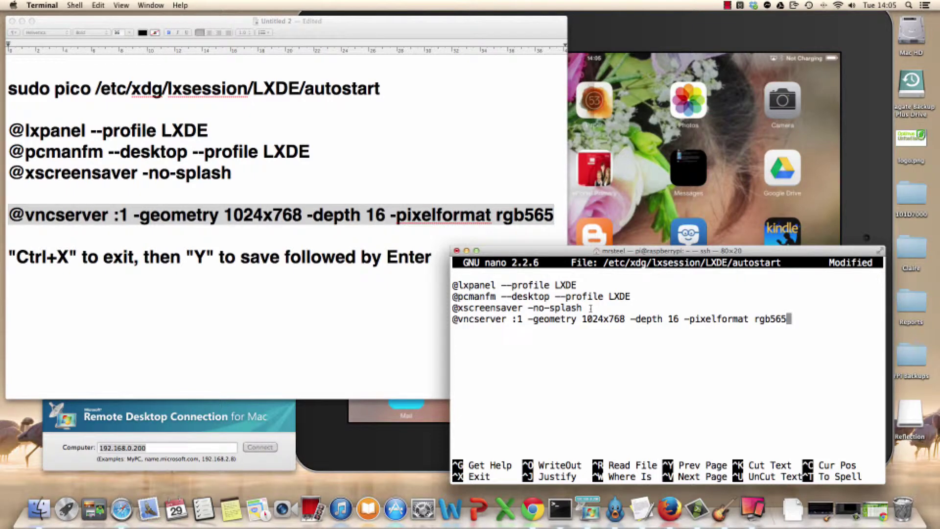
{"action": "key", "text": "Return"}
- Save the modified autostart file under its existing name and exit nano
{"action": "key", "text": "ctrl+x"}
{"action": "key", "text": "y"}
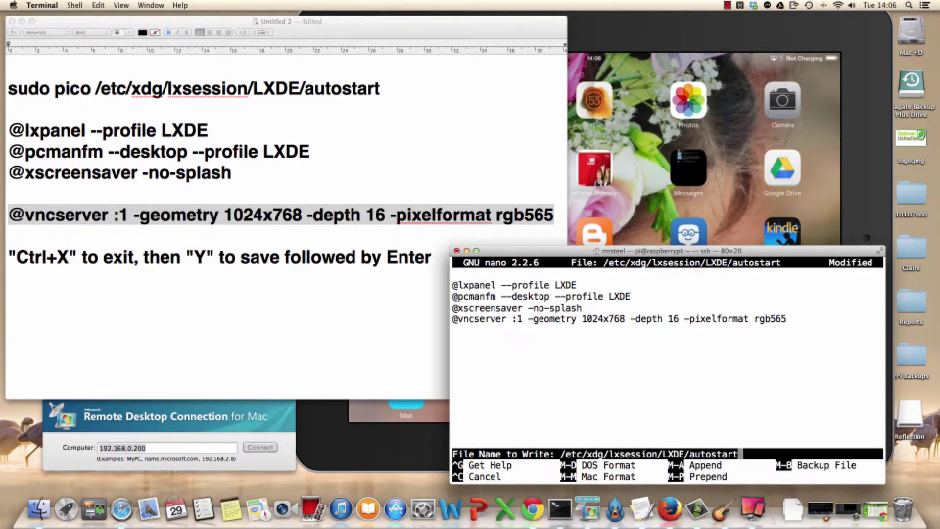
{"action": "key", "text": "Return"}
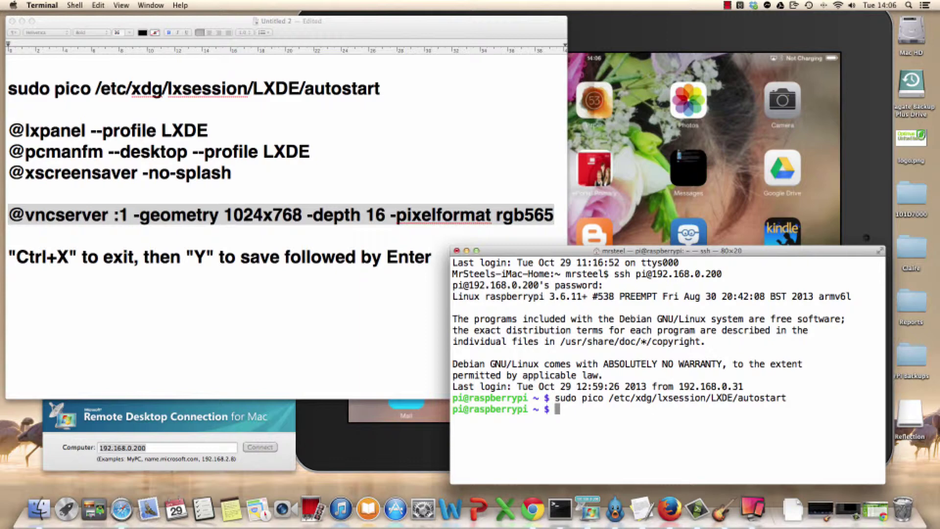
{"action": "key", "text": "Up"}
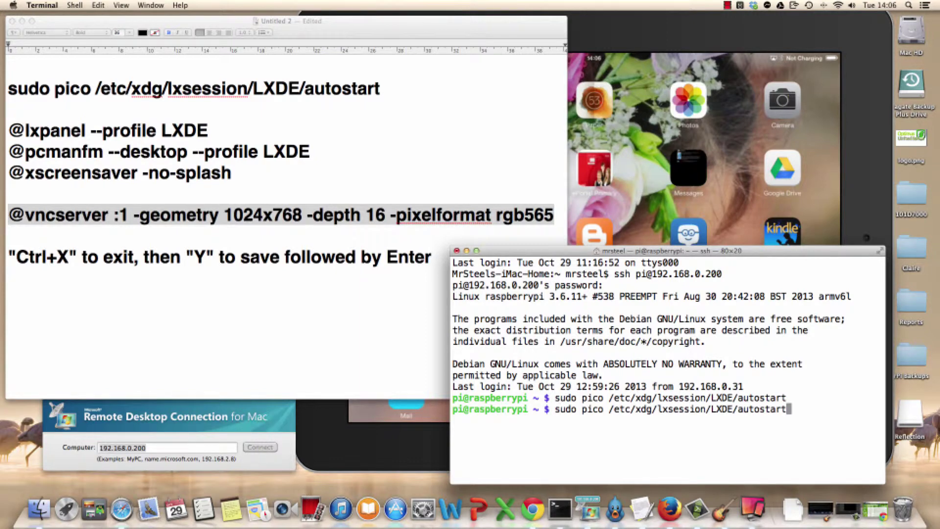
{"action": "key", "text": "Return"}
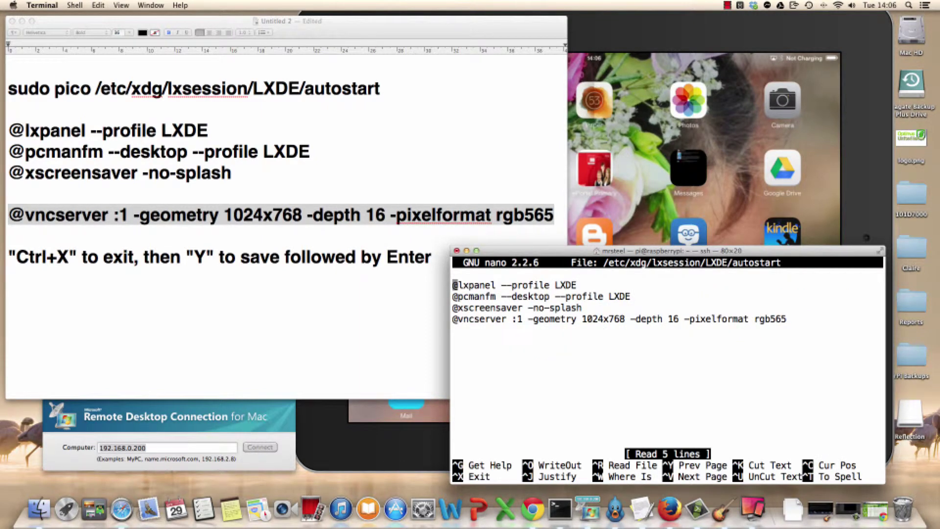
{"action": "key", "text": "ctrl+x"}
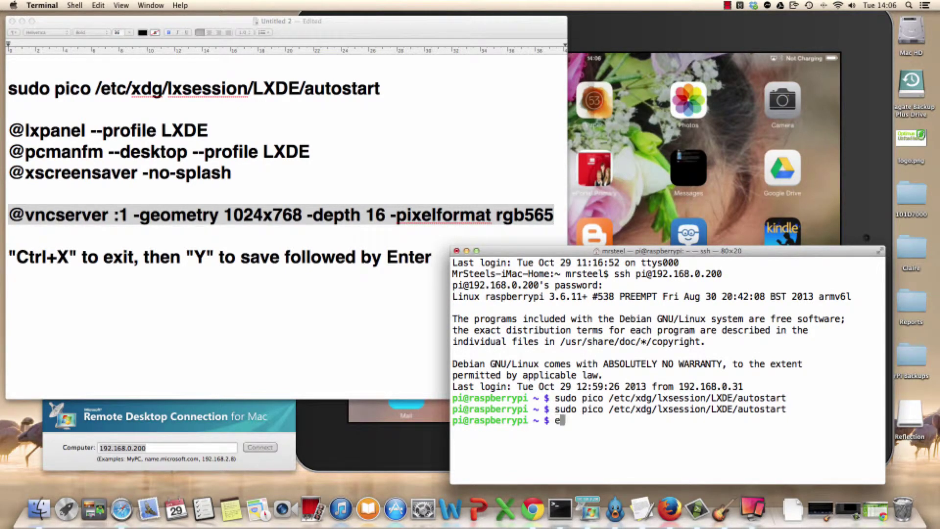
{"action": "type", "text": "xit"}
{"action": "key", "text": "Return"}
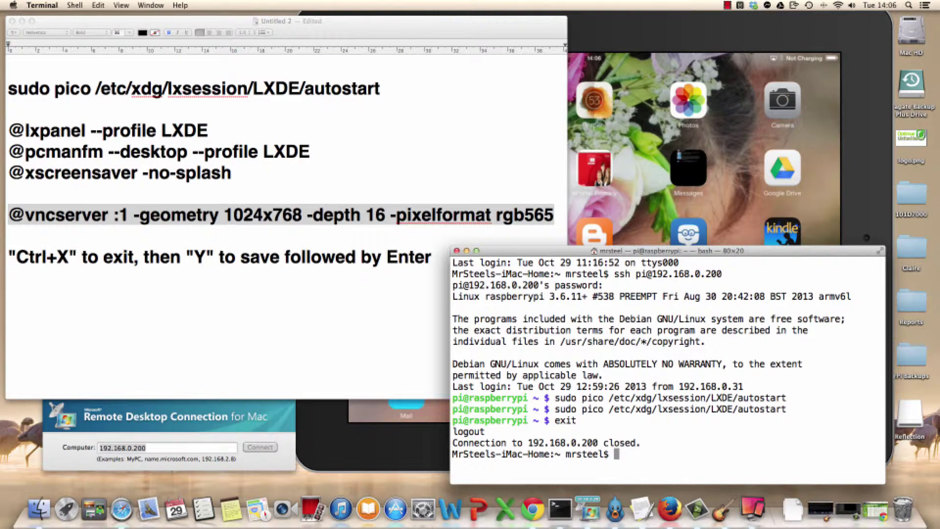
- Bring the Reflection iPad mirror with the Pi's VNC desktop to the front
{"action": "left_click", "coordinate": [616, 54]}
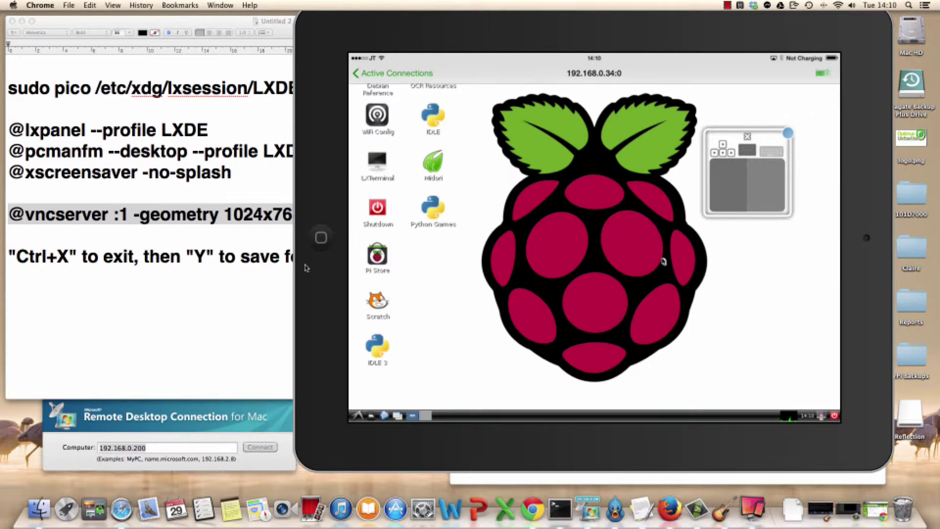
{"action": "left_click", "coordinate": [229, 294]}
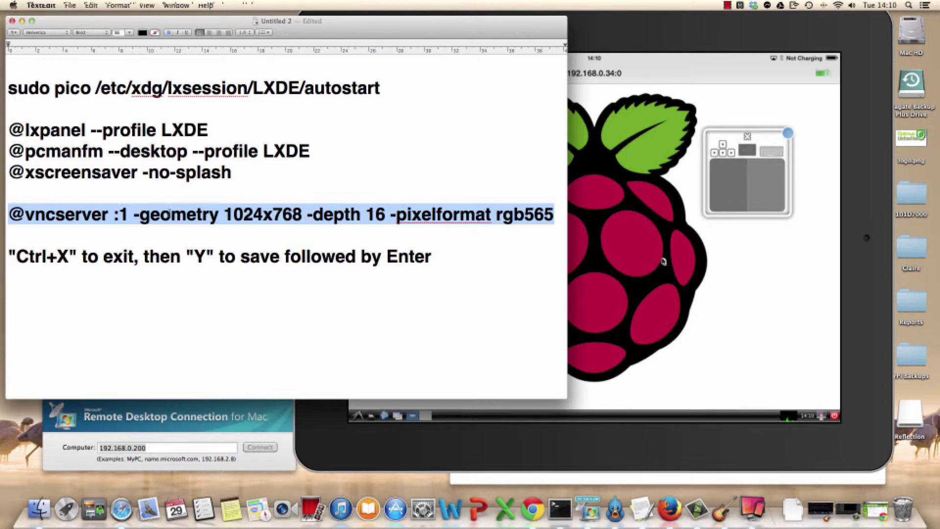
{"action": "left_click", "coordinate": [170, 212]}
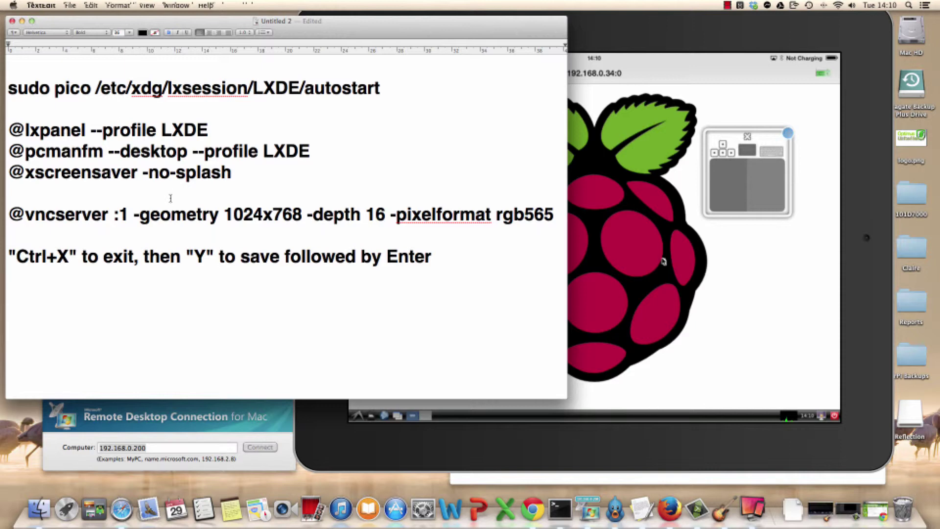